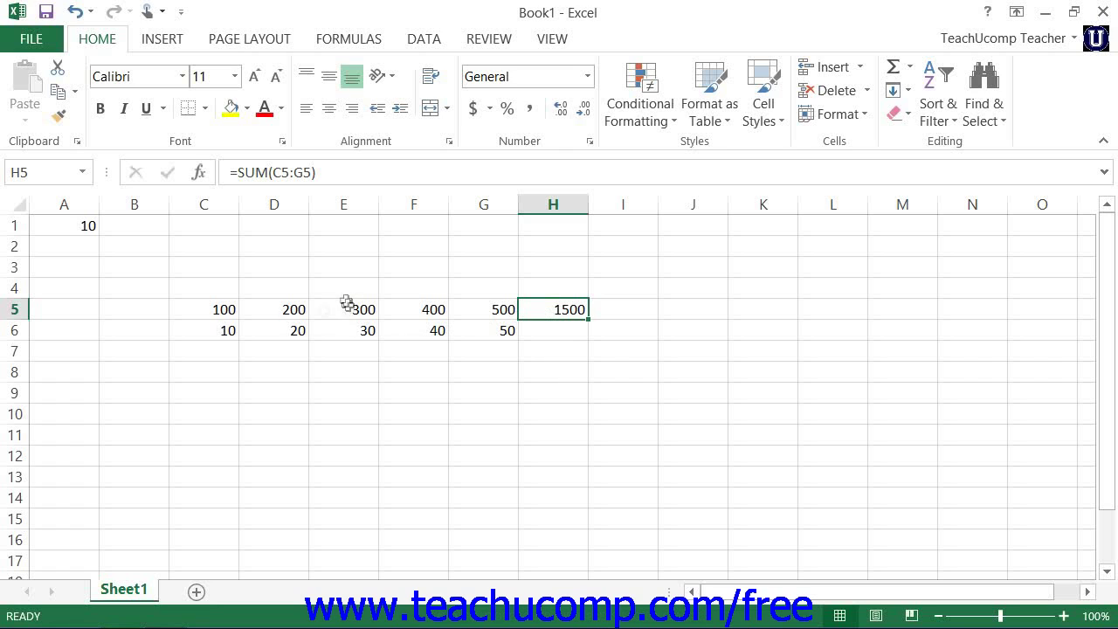
- Copy the SUM formula from H5 into H6 to total the second row of numbers
left_click(291, 315)
left_click(453, 312)
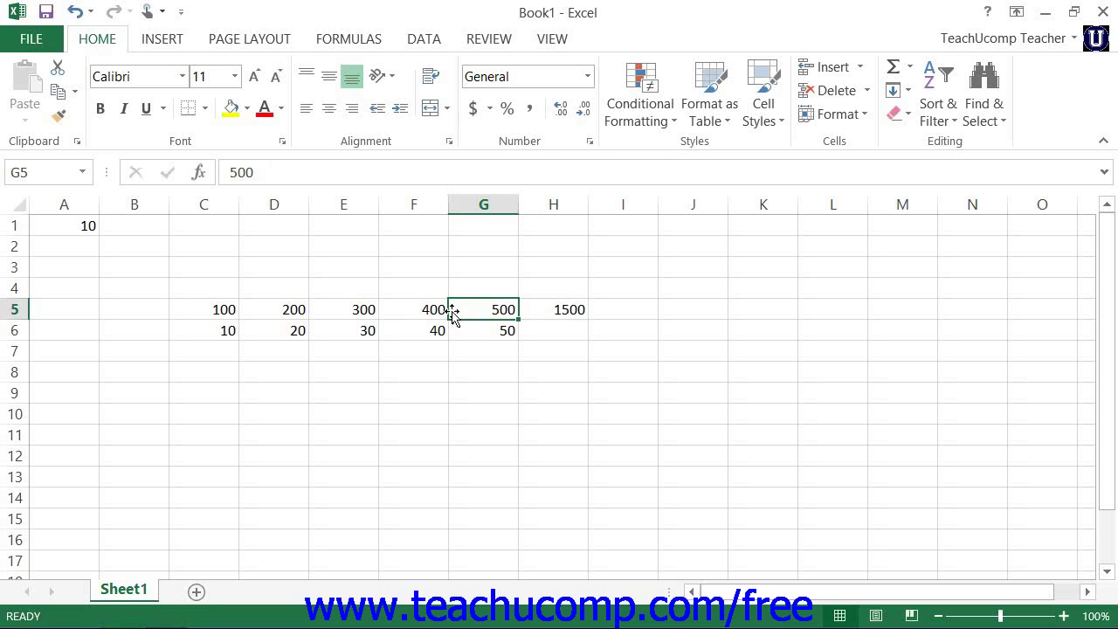
left_click(542, 310)
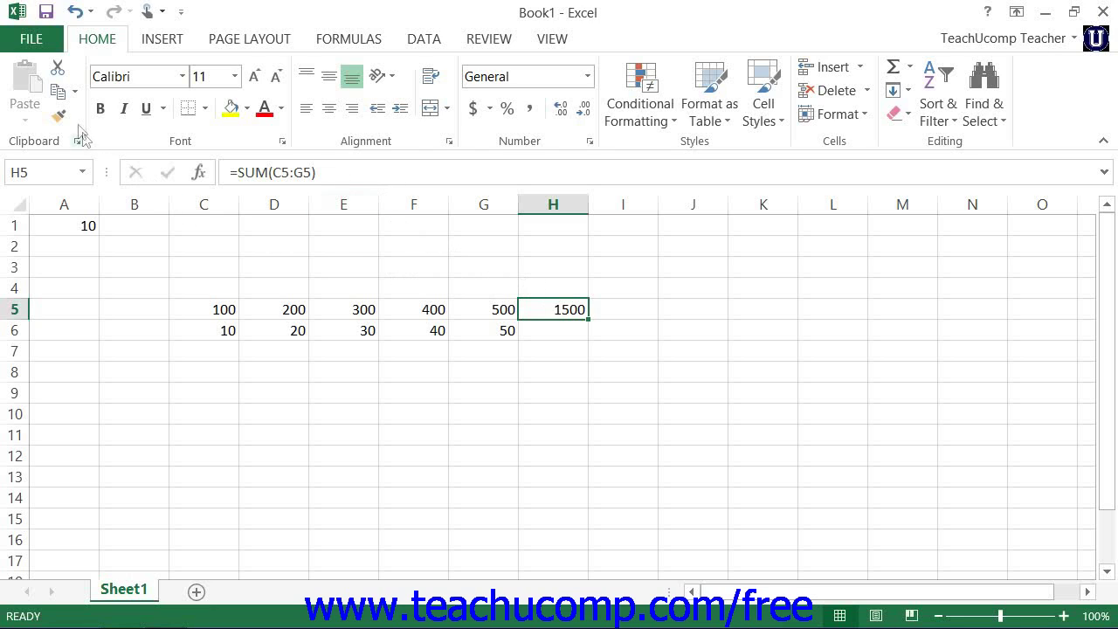
left_click(57, 91)
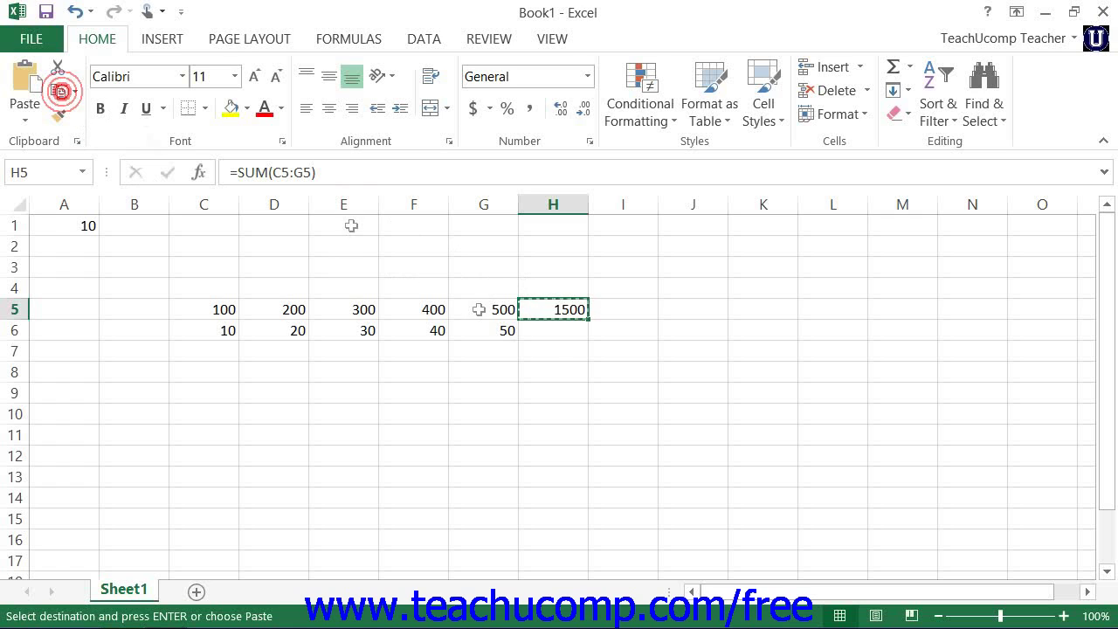
left_click(540, 339)
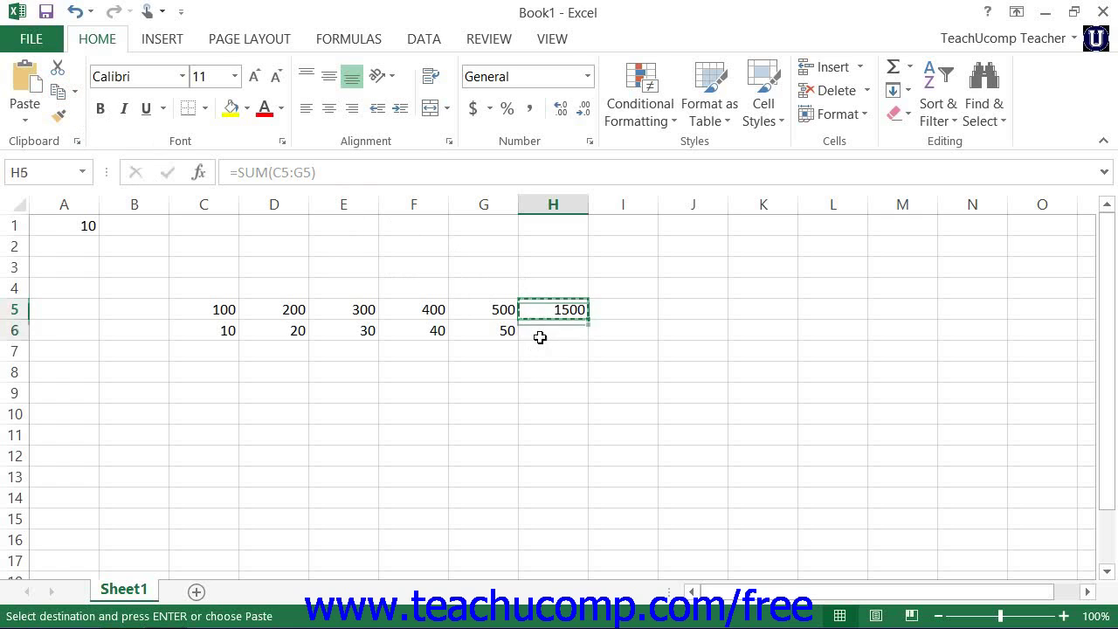
left_click(26, 78)
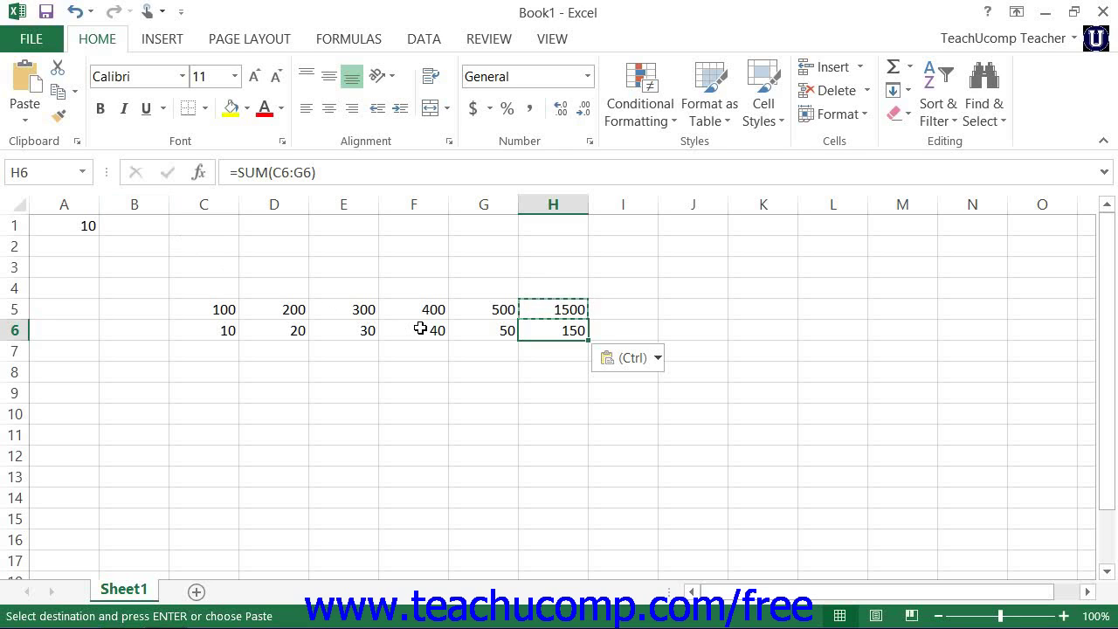
key("Escape")
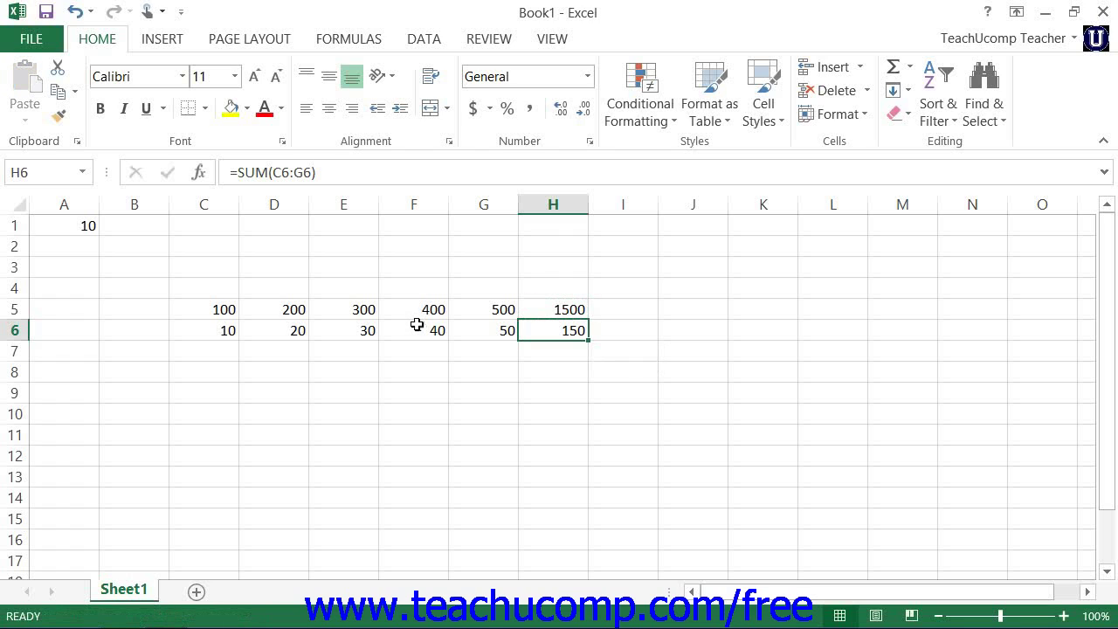
- Move the SUM formula from H6 to D10 by cutting and pasting it
left_click(532, 330)
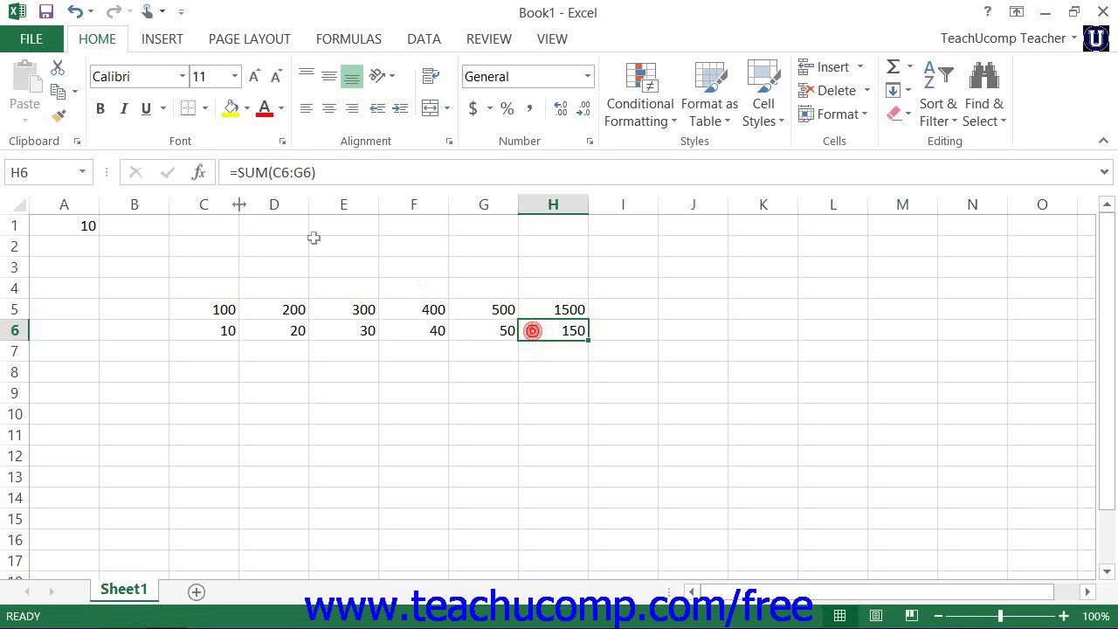
left_click(59, 69)
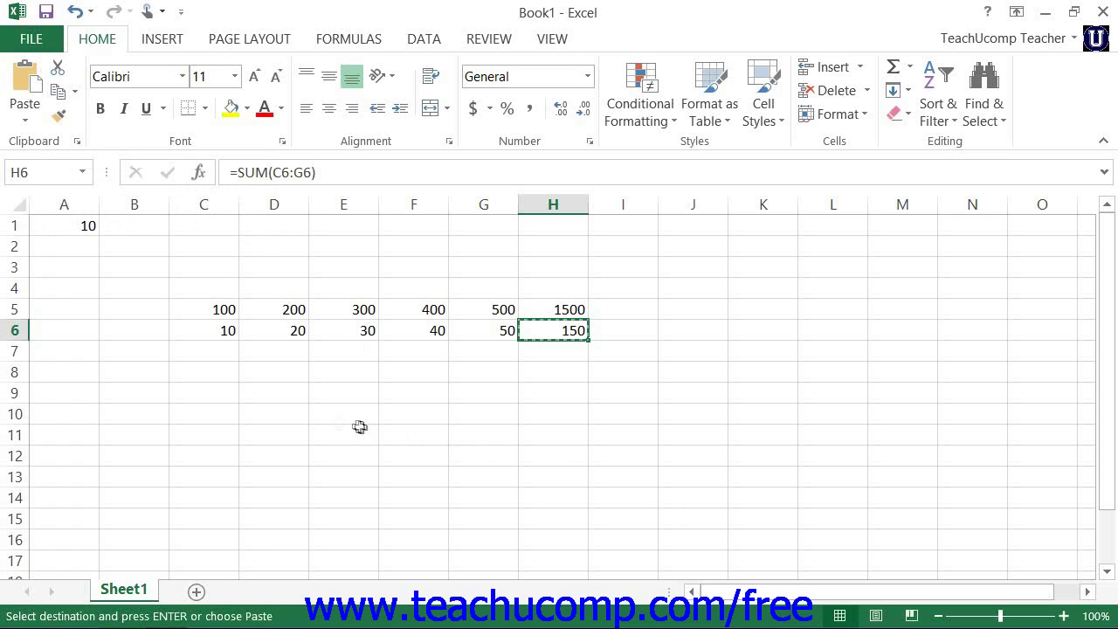
left_click(288, 414)
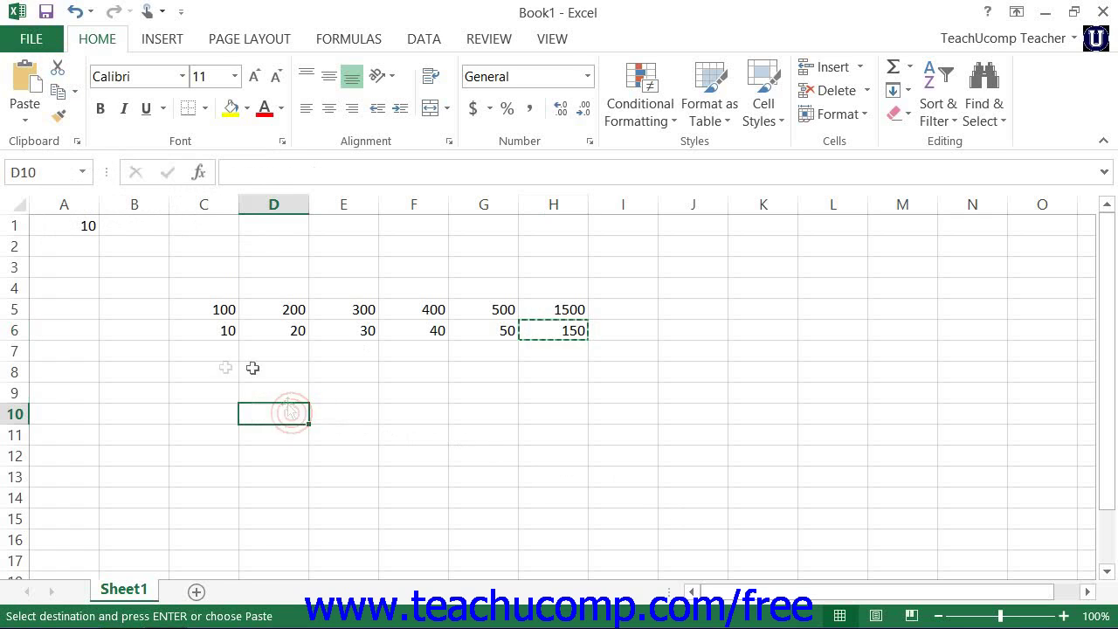
left_click(38, 99)
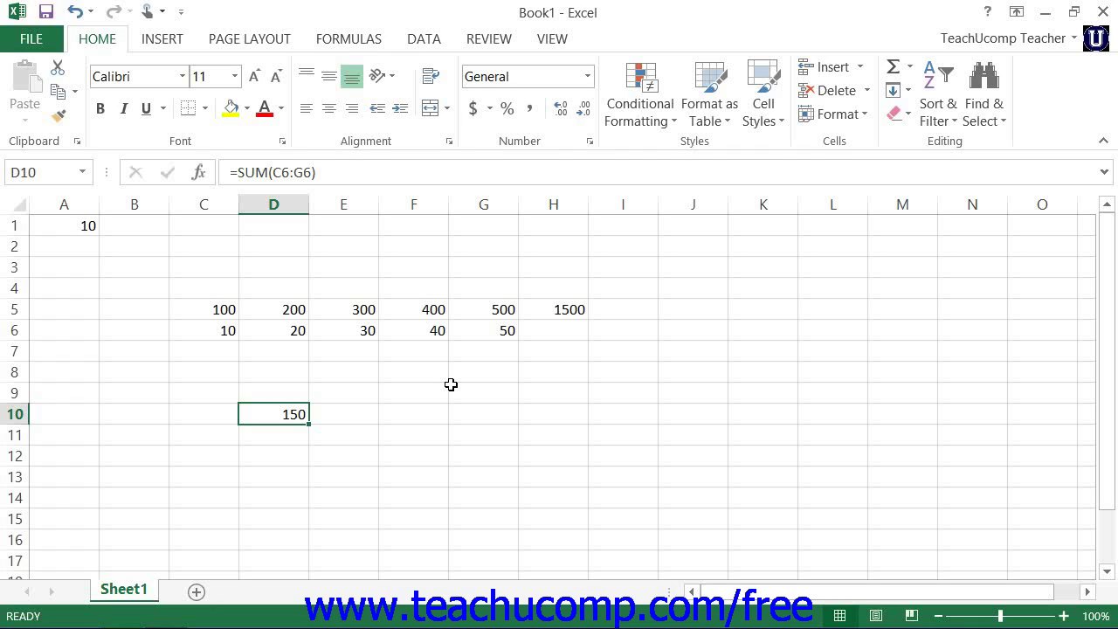
- Extend the formula in H5 to multiply the sum by an absolute reference to A1, giving =SUM(C5:G5)*$A$1
left_click(559, 311)
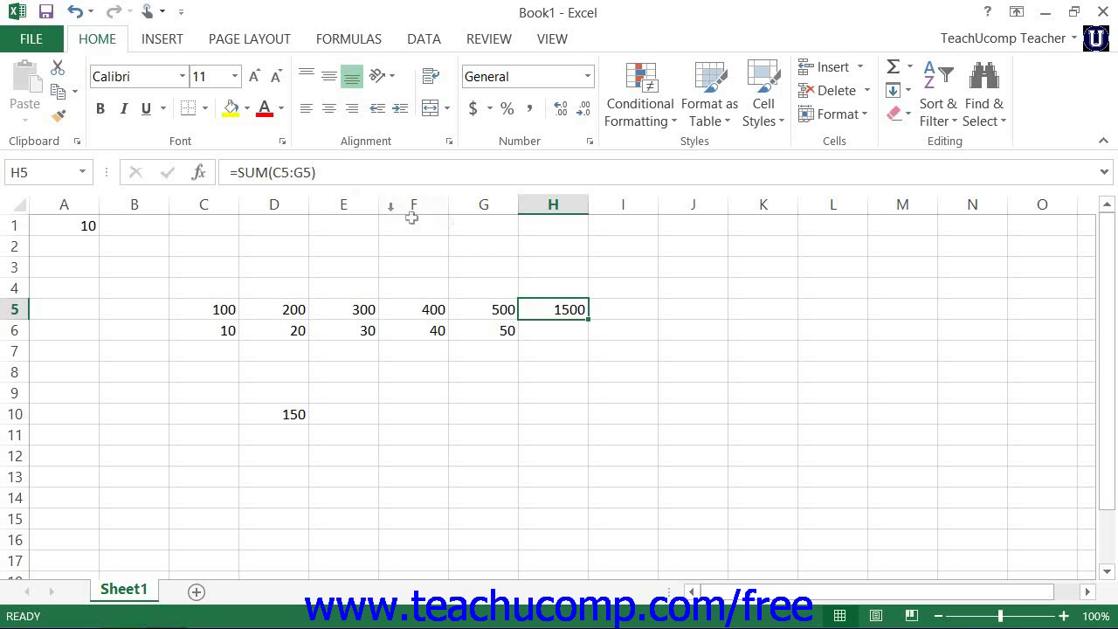
left_click(342, 175)
type("*A1")
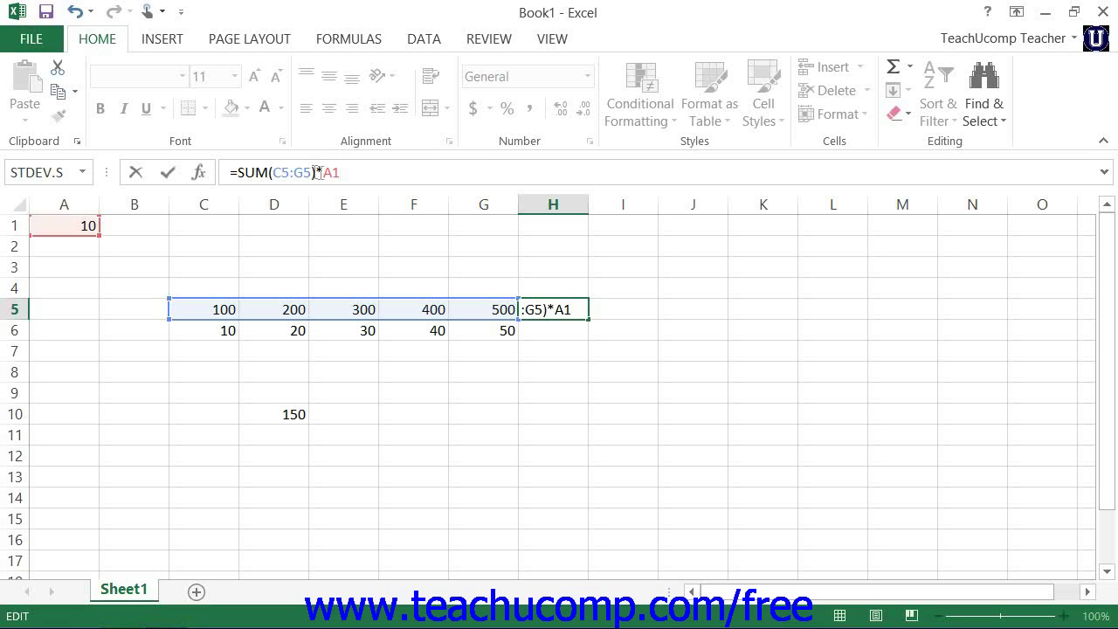
left_click(323, 172)
type("$")
left_click(337, 172)
type("$")
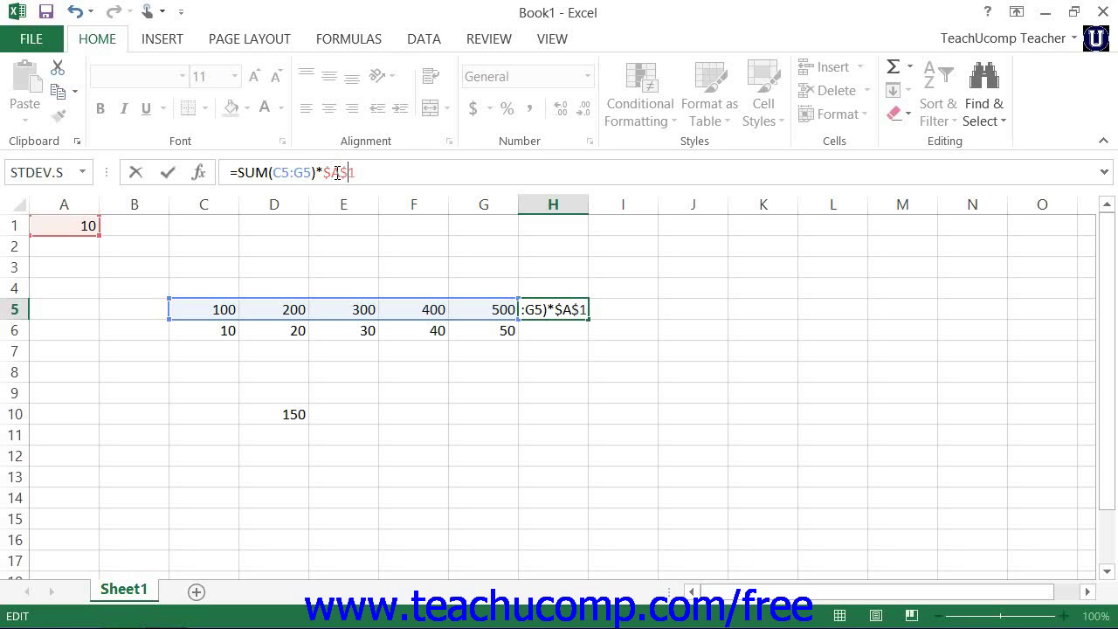
left_click(169, 177)
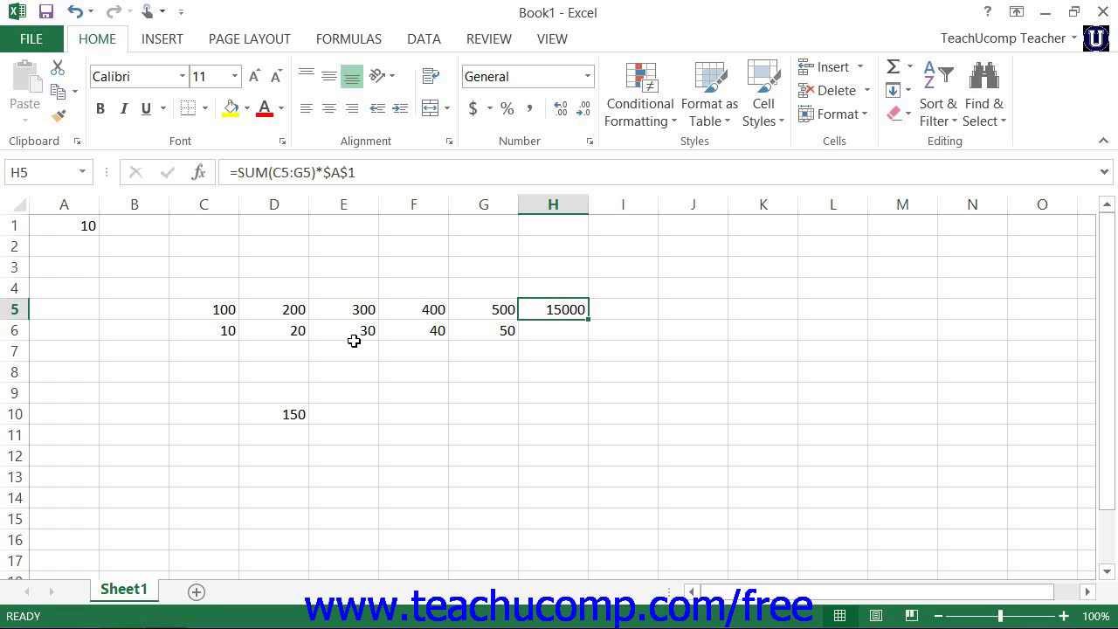
- Copy the H5 formula into H6 and inspect the cell references highlighted by the pasted formula
left_click(57, 91)
left_click(545, 338)
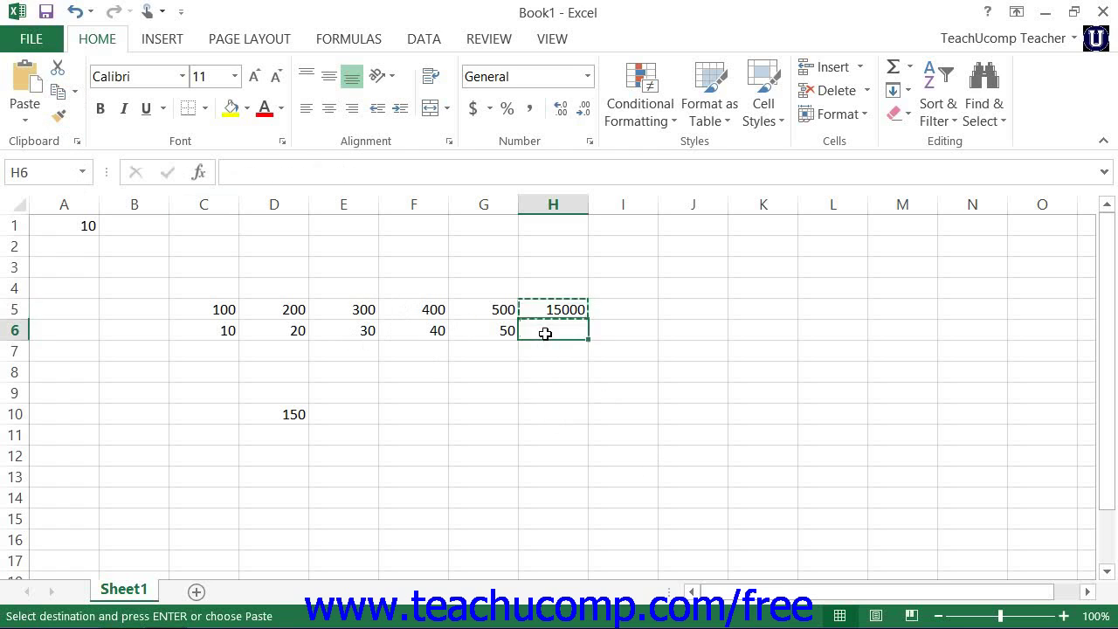
left_click(27, 81)
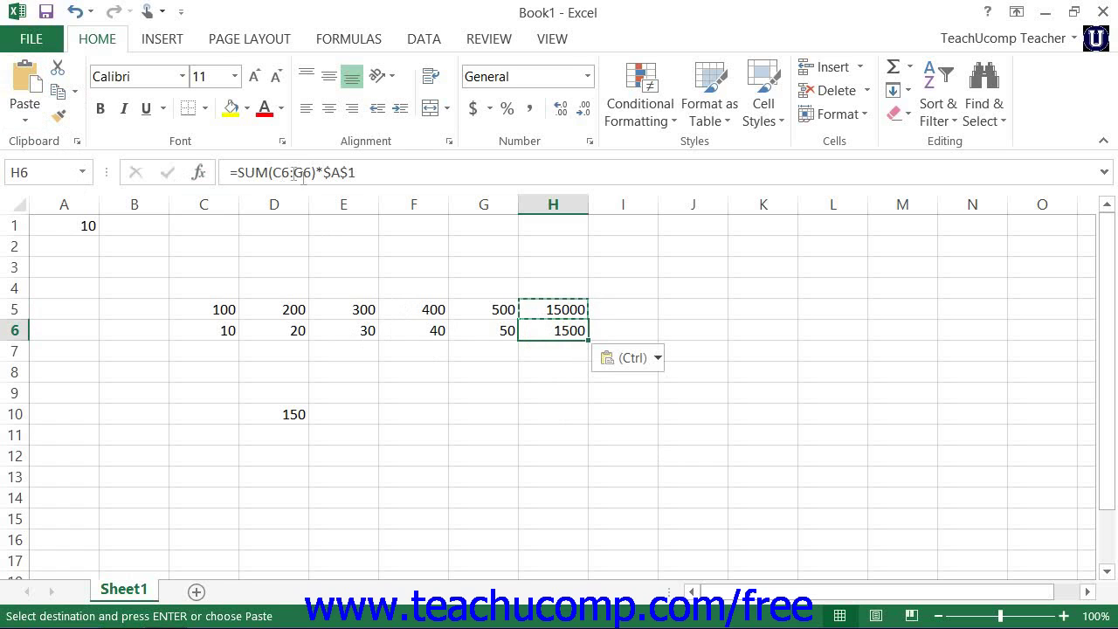
left_click(296, 173)
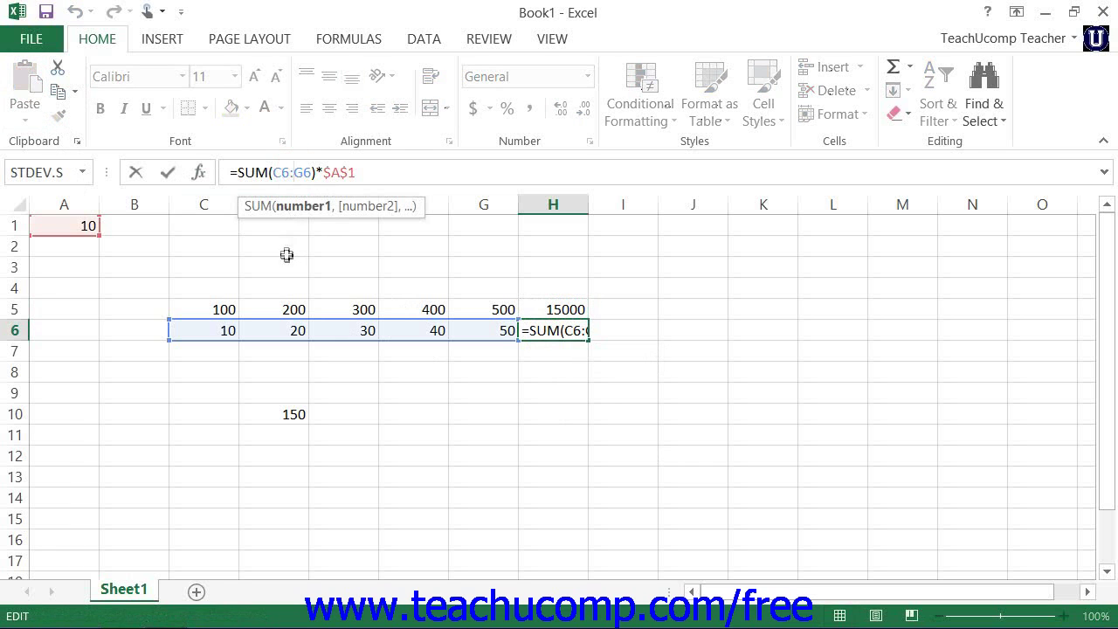
left_click(168, 173)
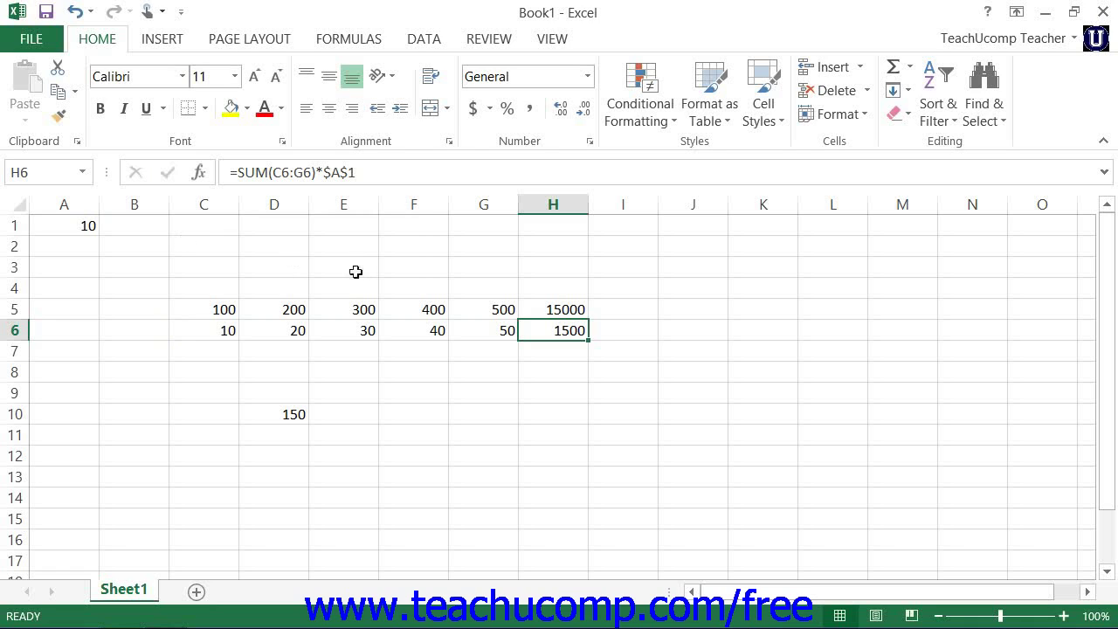
- Open the H5 formula for editing and cycle its $A$1 reference through the mixed forms to the relative form A1
left_click(546, 308)
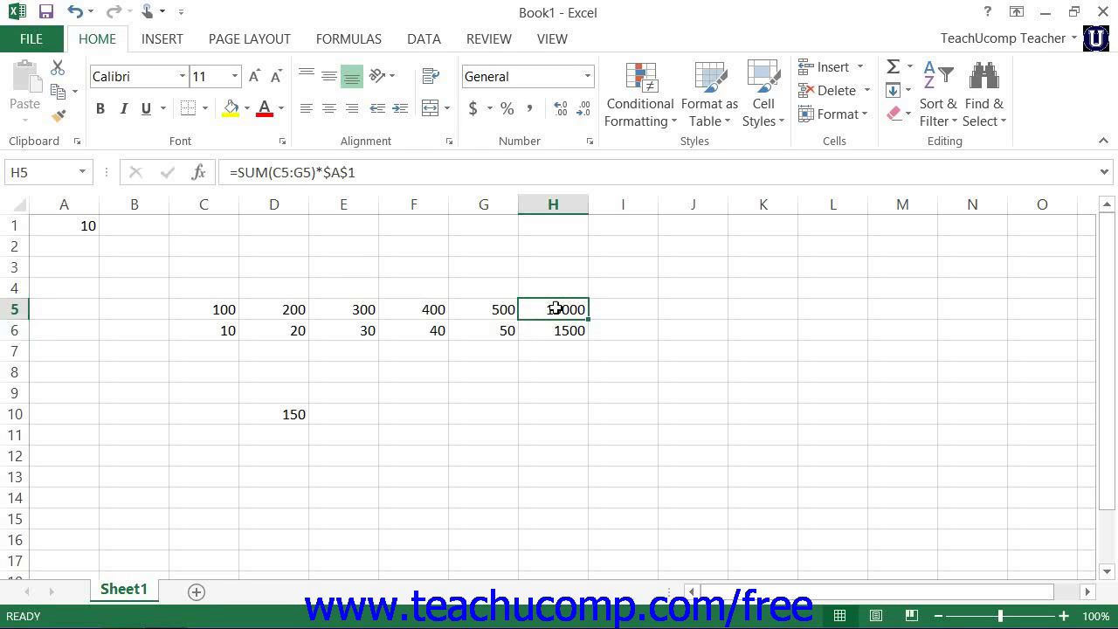
double_click(552, 308)
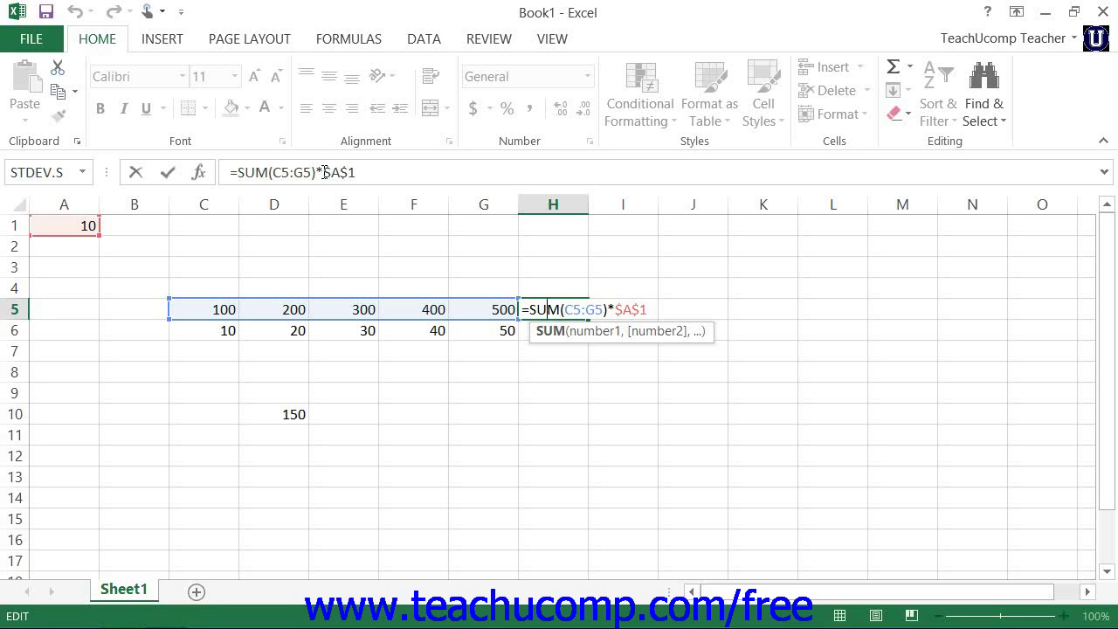
left_click_drag(325, 173, 354, 175)
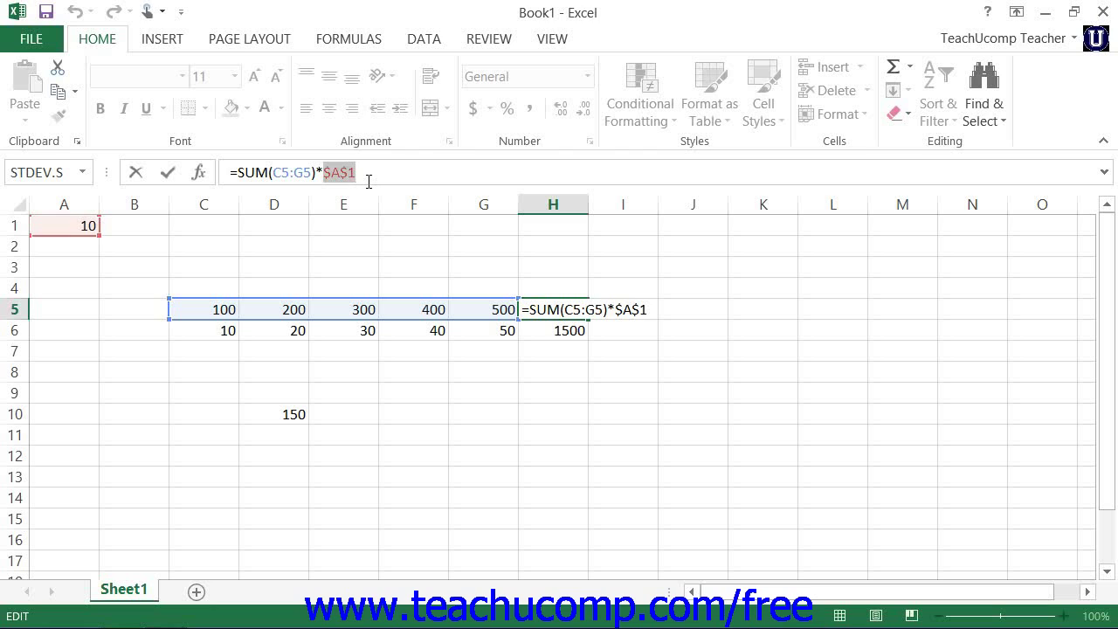
key("F4")
key("F4")
key("F4")
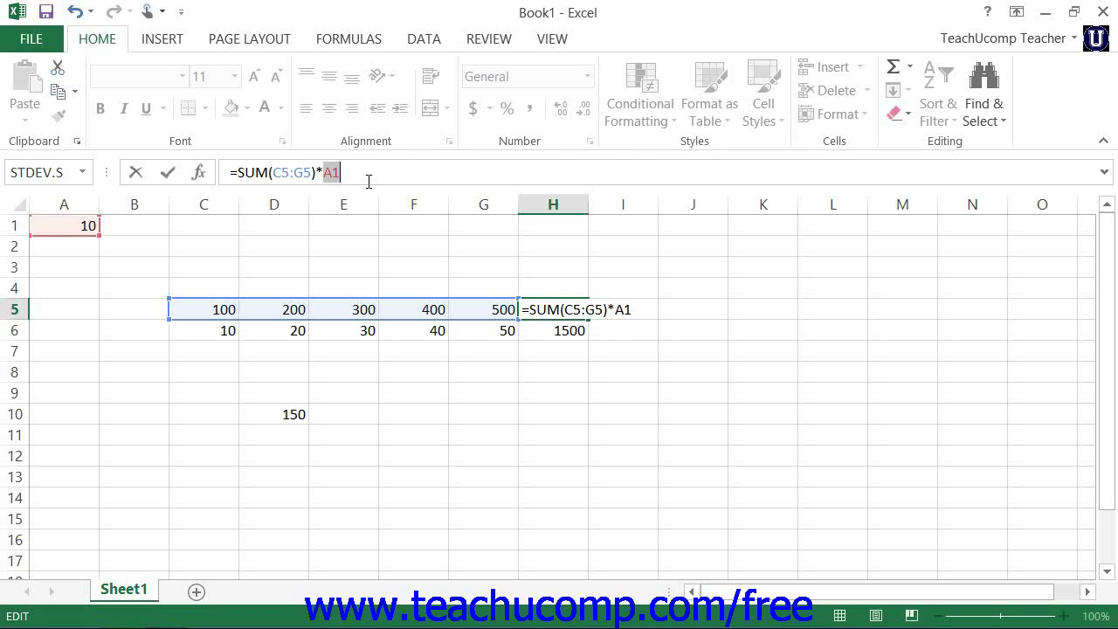
- Cycle the A1 reference in the H5 formula through all reference types, stop on the absolute form $A$1, and commit the formula
key("F4")
key("F4")
key("F4")
key("F4")
key("F4")
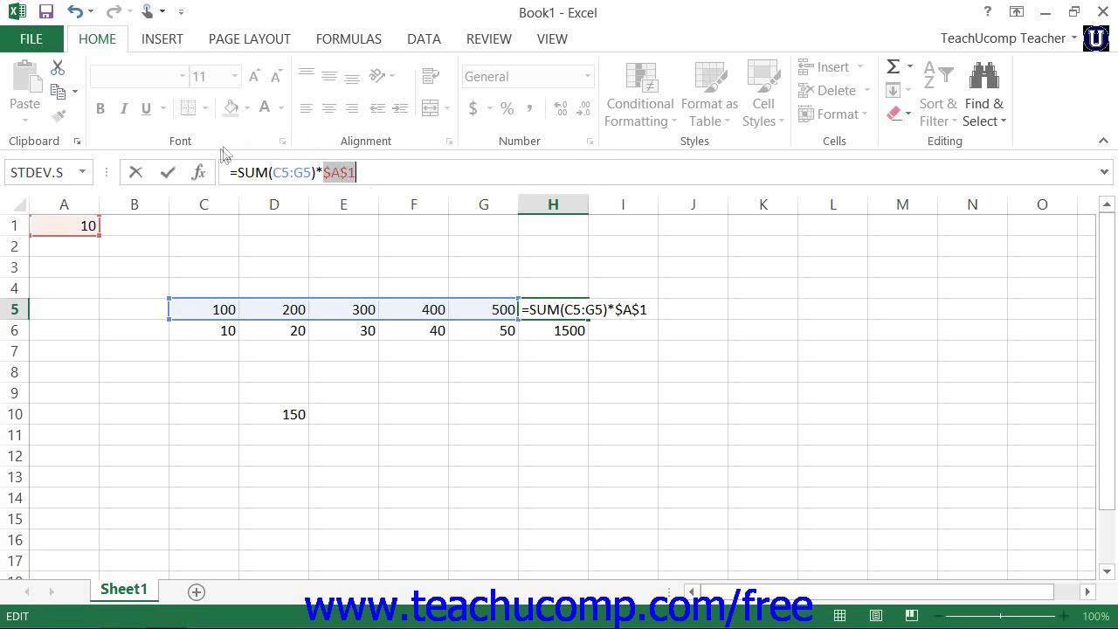
left_click(170, 177)
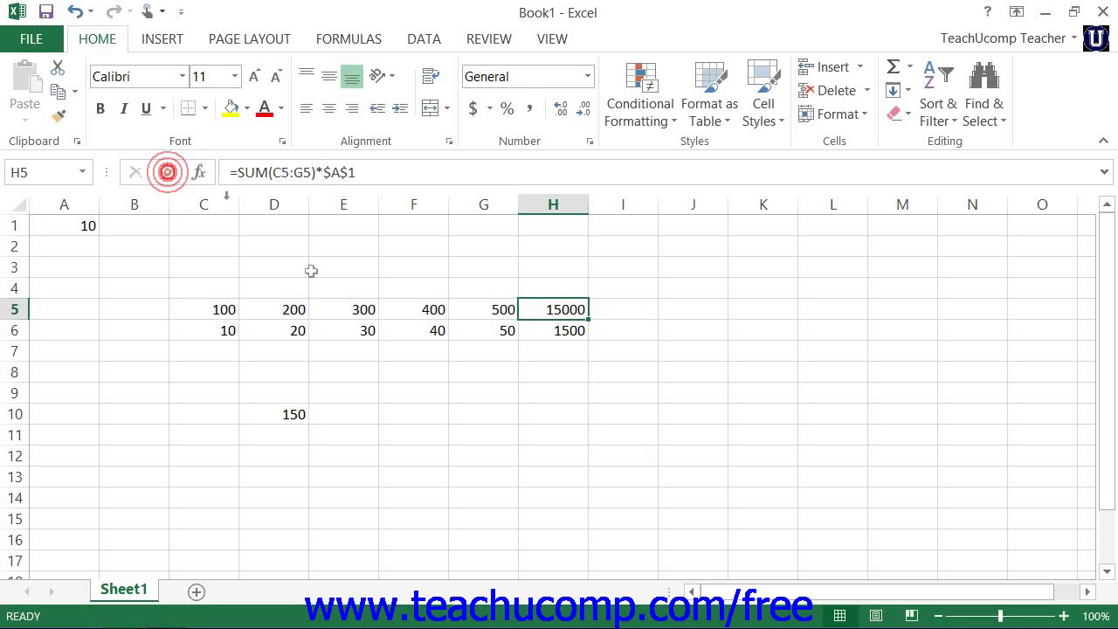